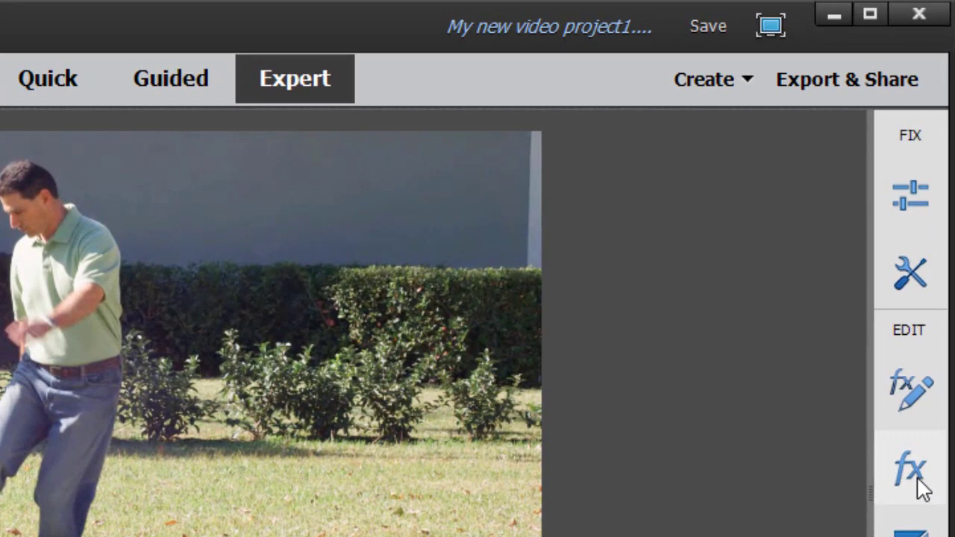
Apply Lighting Effects from Advanced Adjustments to the soccer clip and show its settings
{"action": "left_click", "coordinate": [918, 477]}
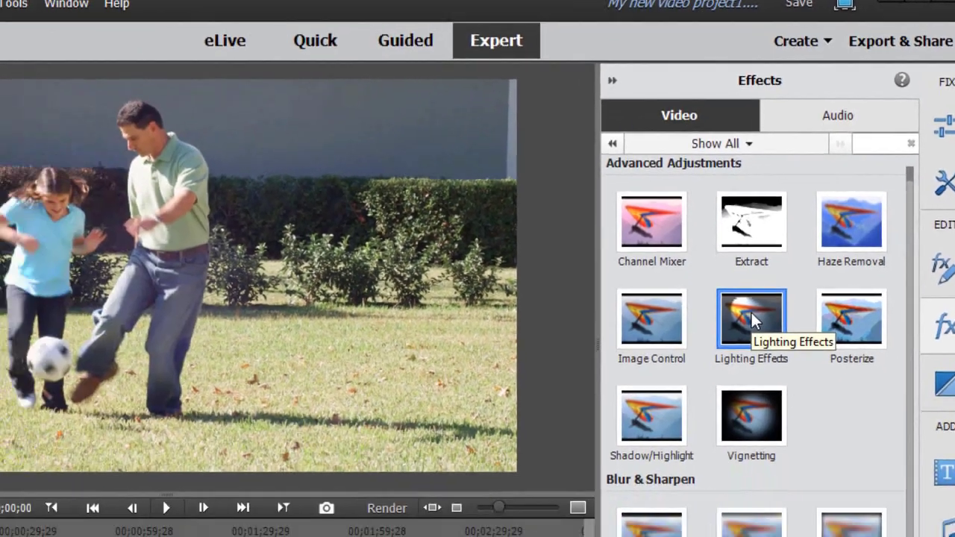
{"action": "left_click_drag", "start_coordinate": [751, 317], "coordinate": [30, 526]}
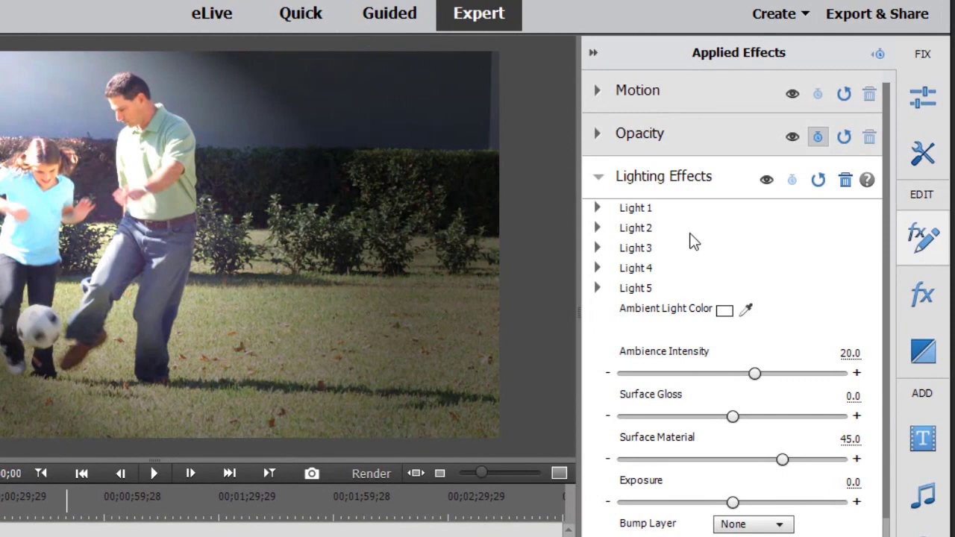
Reveal the keyframe timeline, expand Light 1, and shrink the spotlight radius to 7.7
{"action": "left_click", "coordinate": [877, 56]}
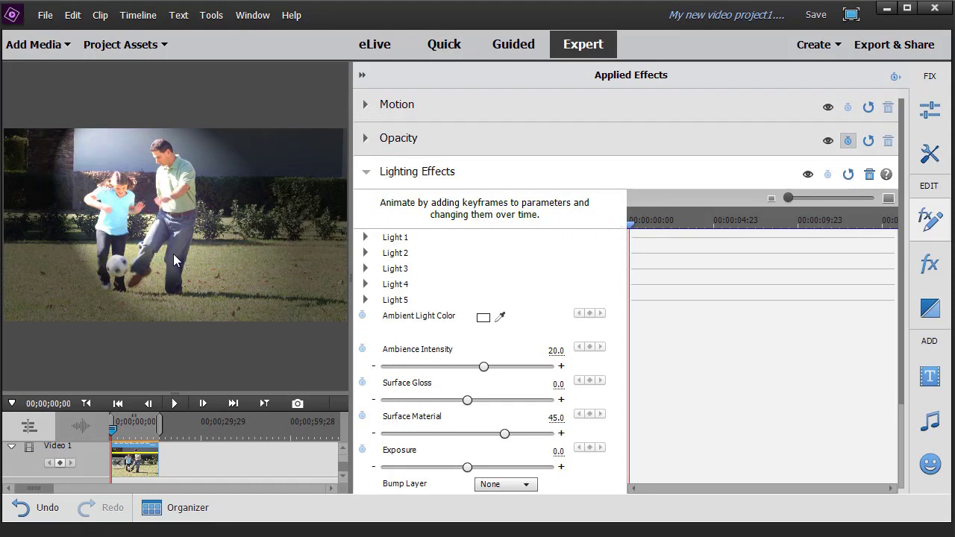
{"action": "left_click", "coordinate": [365, 237]}
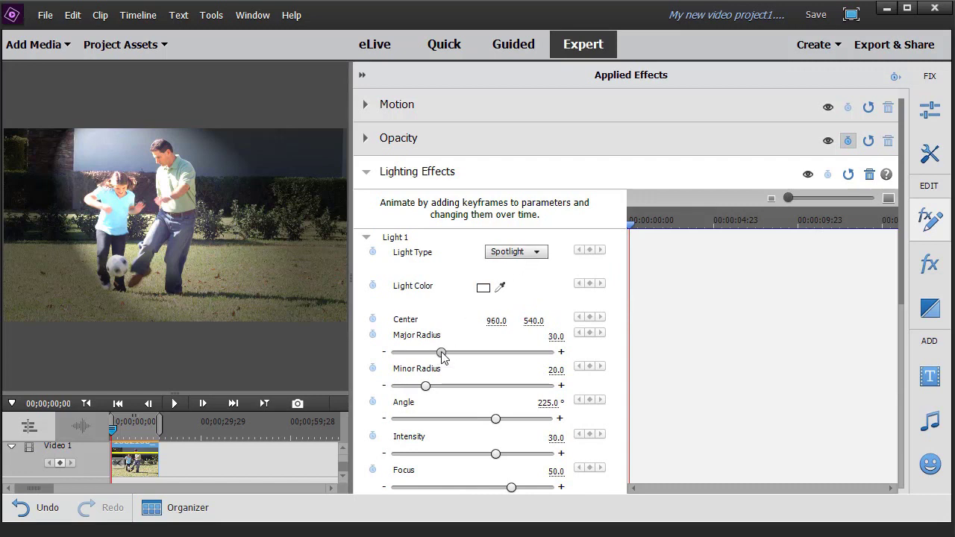
{"action": "left_click_drag", "start_coordinate": [442, 356], "coordinate": [411, 352]}
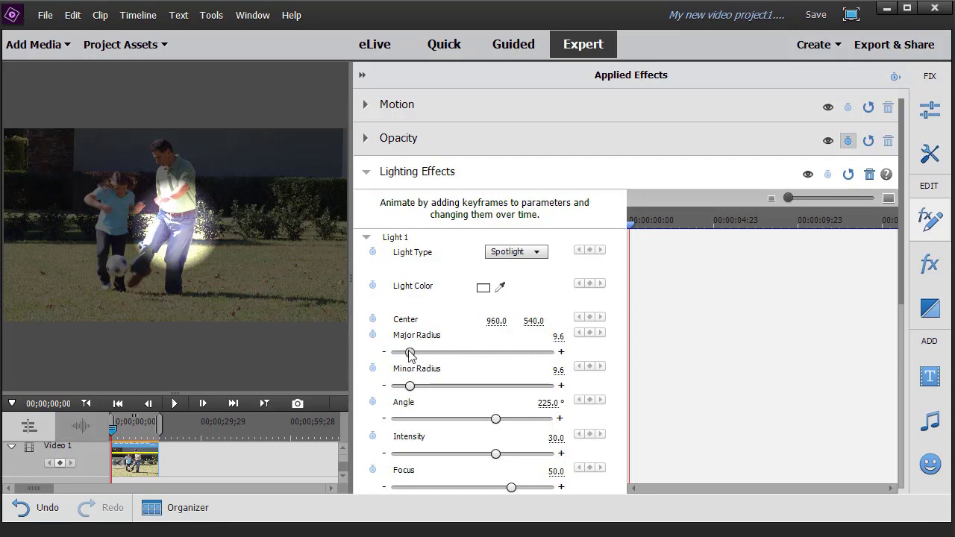
{"action": "left_click_drag", "start_coordinate": [411, 352], "coordinate": [407, 353]}
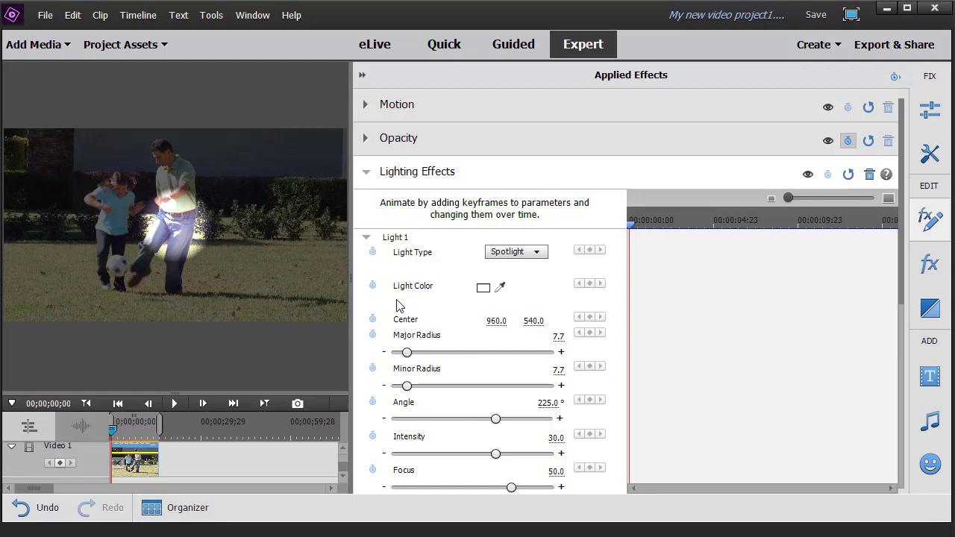
{"action": "left_click", "coordinate": [496, 320]}
Set the spotlight centre to 834, 393, then drag it in the preview onto the girl
{"action": "type", "text": "951"}
{"action": "key", "text": "Return"}
{"action": "left_click_drag", "start_coordinate": [496, 321], "coordinate": [409, 321]}
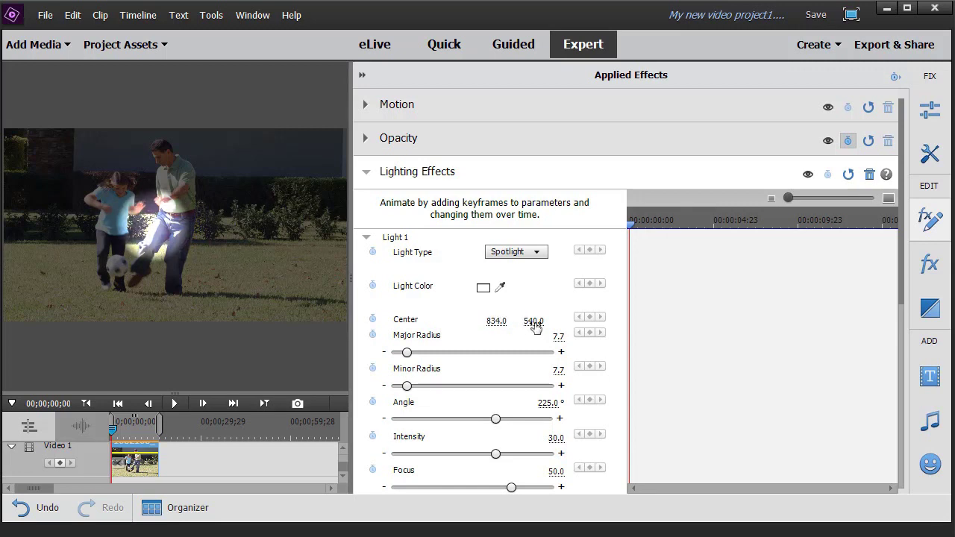
{"action": "left_click_drag", "start_coordinate": [540, 321], "coordinate": [449, 321]}
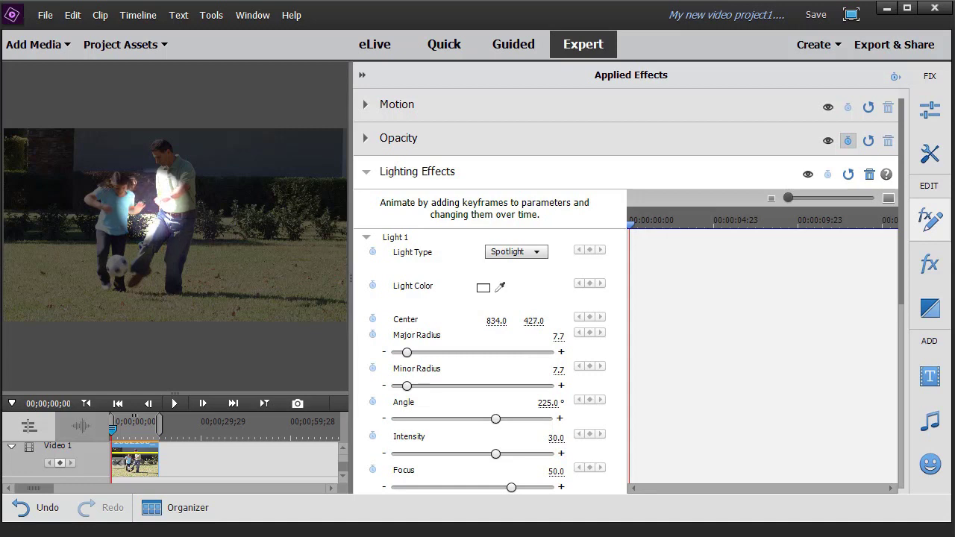
{"action": "left_click_drag", "start_coordinate": [543, 320], "coordinate": [518, 321]}
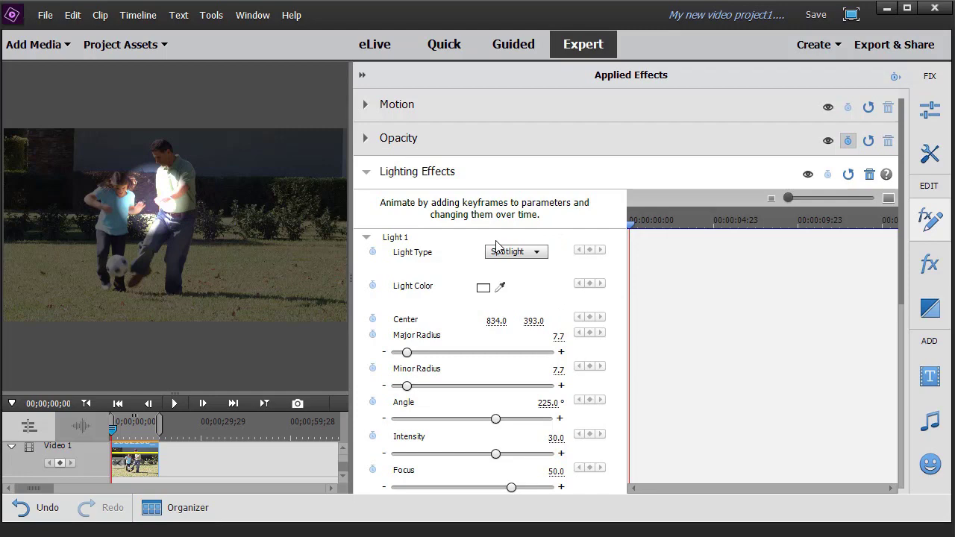
{"action": "left_click", "coordinate": [428, 174]}
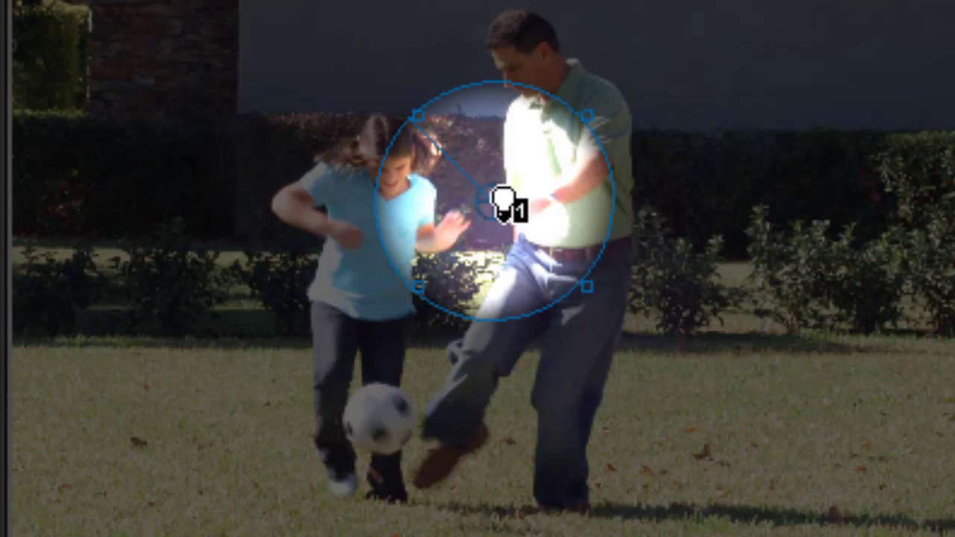
{"action": "left_click_drag", "start_coordinate": [503, 202], "coordinate": [376, 167]}
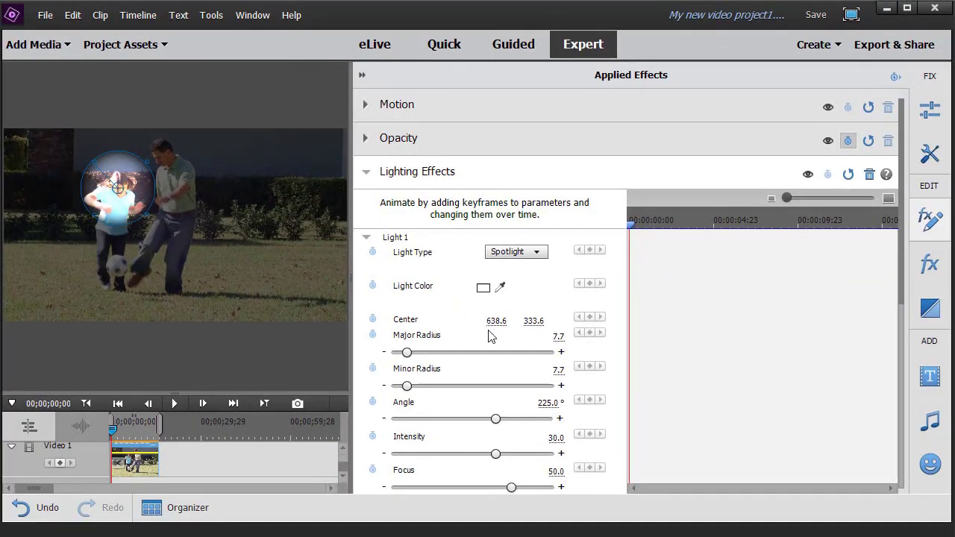
Set the spotlight's Major Radius to 5.0 and turn on animation to create starting keyframes
{"action": "left_click_drag", "start_coordinate": [404, 355], "coordinate": [404, 362]}
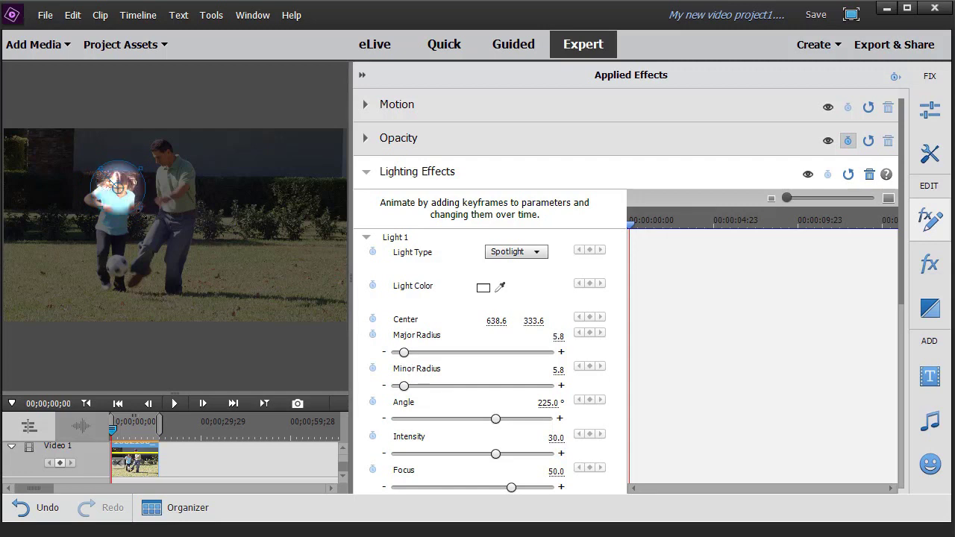
{"action": "left_click", "coordinate": [557, 336]}
{"action": "type", "text": "5"}
{"action": "key", "text": "Return"}
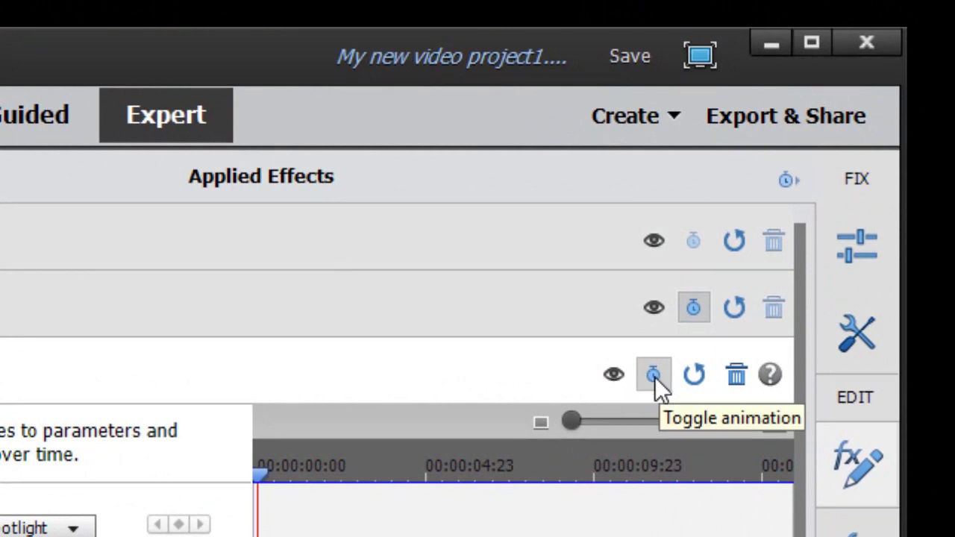
{"action": "left_click", "coordinate": [653, 374]}
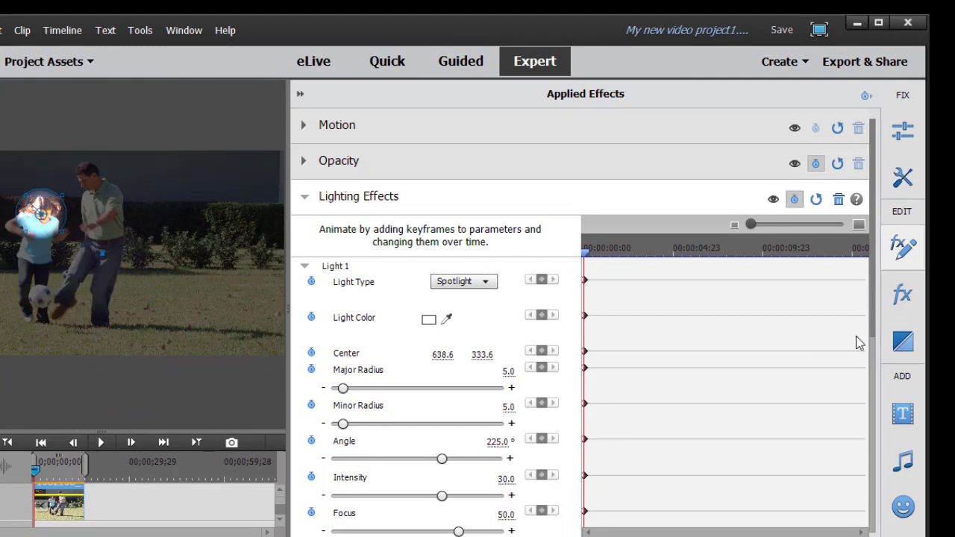
Advance a few frames and re-centre the spotlight on the girl's face, adding a Center keyframe
{"action": "scroll", "coordinate": [861, 392], "scroll_direction": "down", "scroll_amount": 3}
{"action": "scroll", "coordinate": [861, 391], "scroll_direction": "down", "scroll_amount": 5}
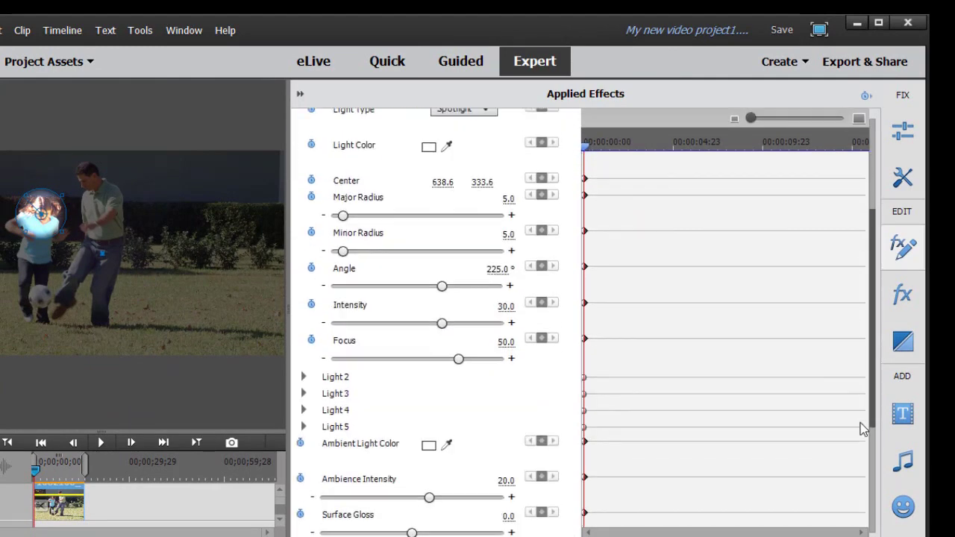
{"action": "scroll", "coordinate": [867, 413], "scroll_direction": "up", "scroll_amount": 5}
{"action": "left_click_drag", "start_coordinate": [875, 356], "coordinate": [877, 300]}
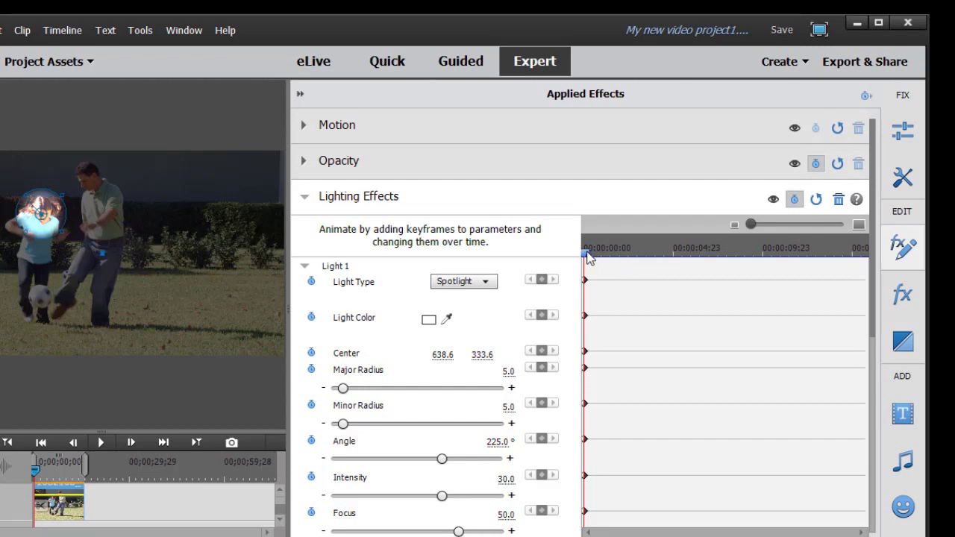
{"action": "left_click_drag", "start_coordinate": [588, 257], "coordinate": [594, 255]}
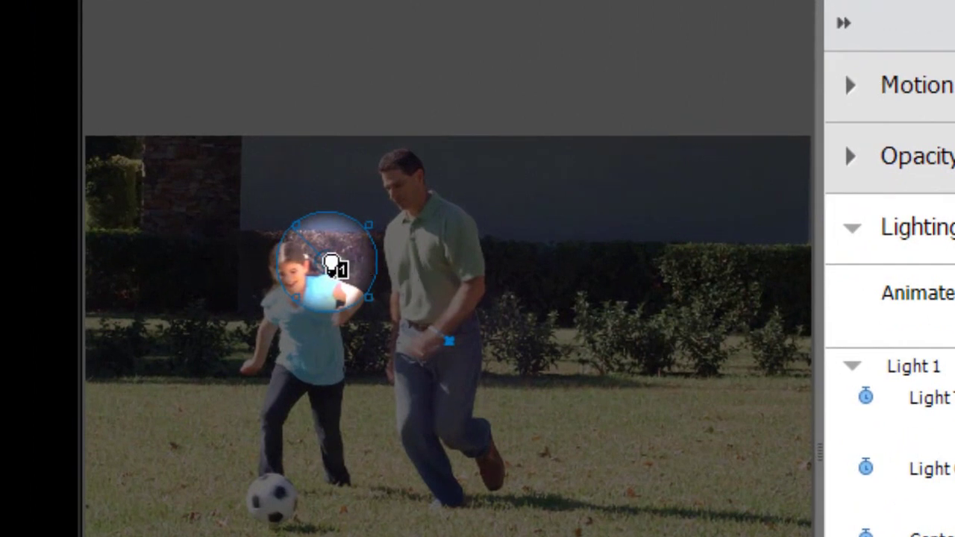
{"action": "left_click_drag", "start_coordinate": [331, 261], "coordinate": [294, 270]}
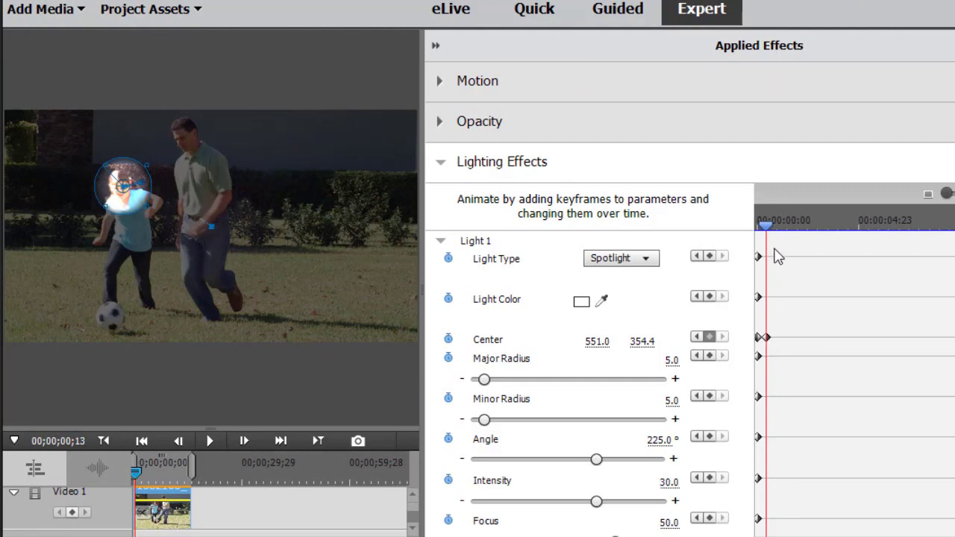
Keep stepping forward and moving the spotlight onto the girl through 00;00;04;12
{"action": "left_click_drag", "start_coordinate": [769, 231], "coordinate": [774, 230]}
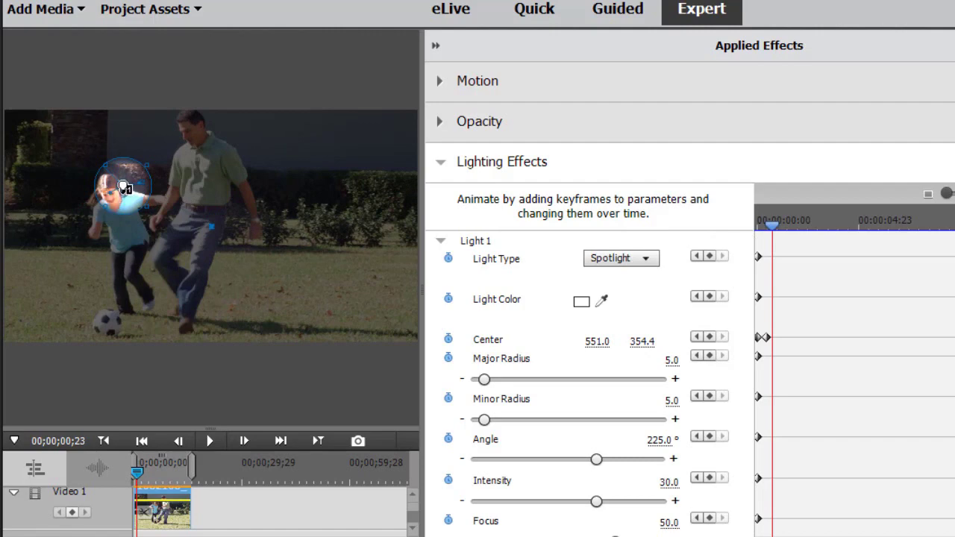
{"action": "mouse_move", "coordinate": [120, 187]}
{"action": "left_mouse_down"}
{"action": "mouse_move", "coordinate": [108, 201]}
{"action": "mouse_move", "coordinate": [112, 194]}
{"action": "left_mouse_up"}
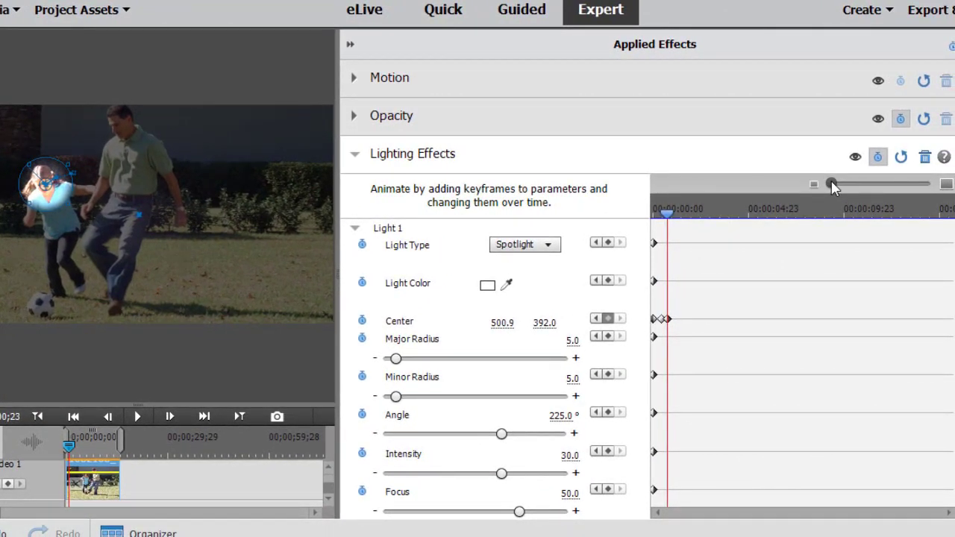
{"action": "left_click_drag", "start_coordinate": [833, 182], "coordinate": [898, 191]}
{"action": "left_click_drag", "start_coordinate": [761, 215], "coordinate": [791, 225]}
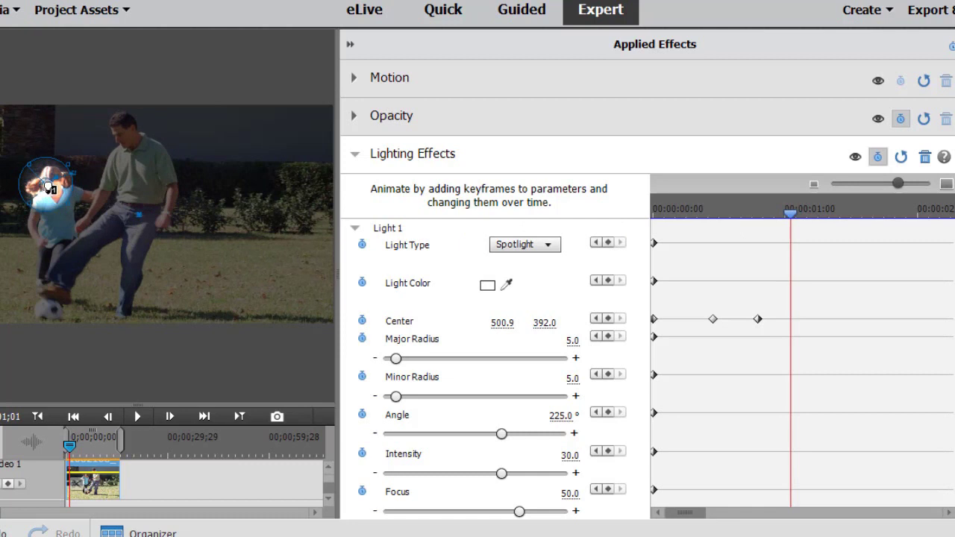
{"action": "left_click_drag", "start_coordinate": [58, 195], "coordinate": [68, 198]}
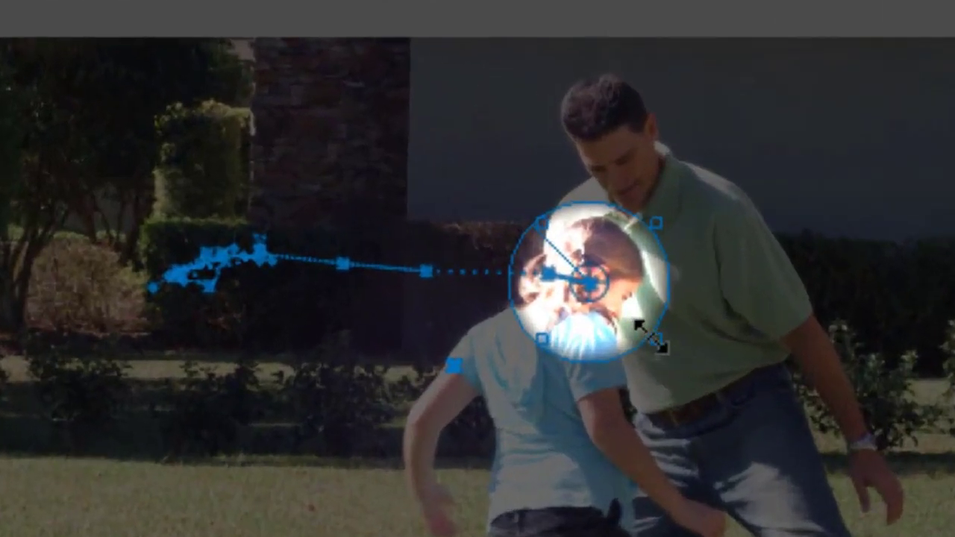
Enlarge the spotlight at 4;12 to Major Radius 6.3 and Minor Radius 6.0
{"action": "mouse_move", "coordinate": [653, 344]}
{"action": "left_mouse_down"}
{"action": "mouse_move", "coordinate": [644, 337]}
{"action": "mouse_move", "coordinate": [671, 348]}
{"action": "mouse_move", "coordinate": [662, 344]}
{"action": "left_mouse_up"}
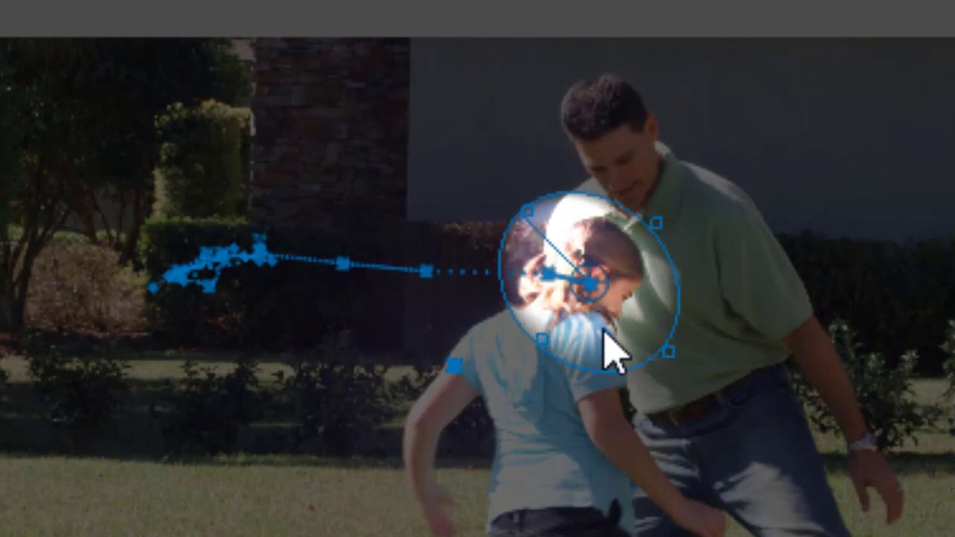
{"action": "left_click_drag", "start_coordinate": [544, 333], "coordinate": [522, 335]}
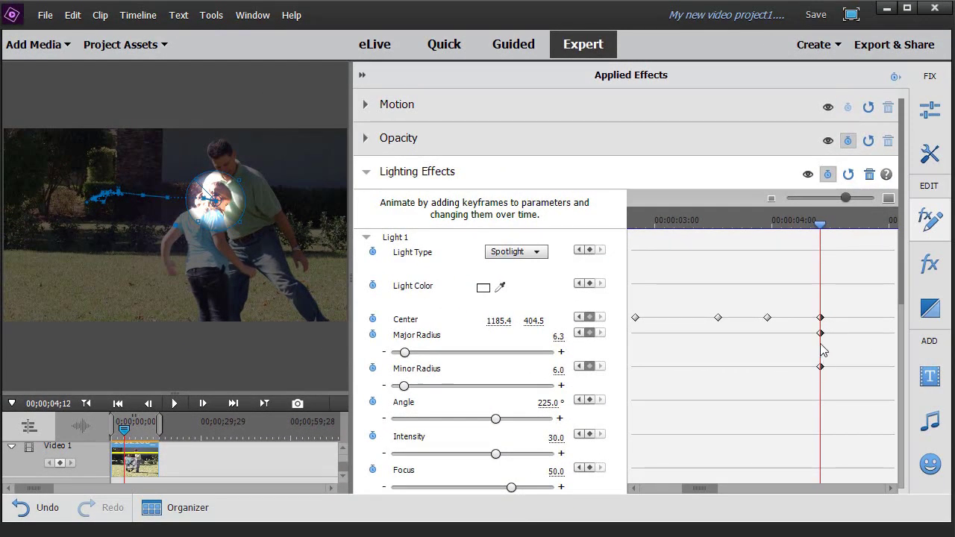
Delete the stray Minor Radius keyframe, then at 4;20 shrink the radii to 4.6 and 4.5
{"action": "key", "text": "Delete"}
{"action": "left_click_drag", "start_coordinate": [820, 224], "coordinate": [851, 227]}
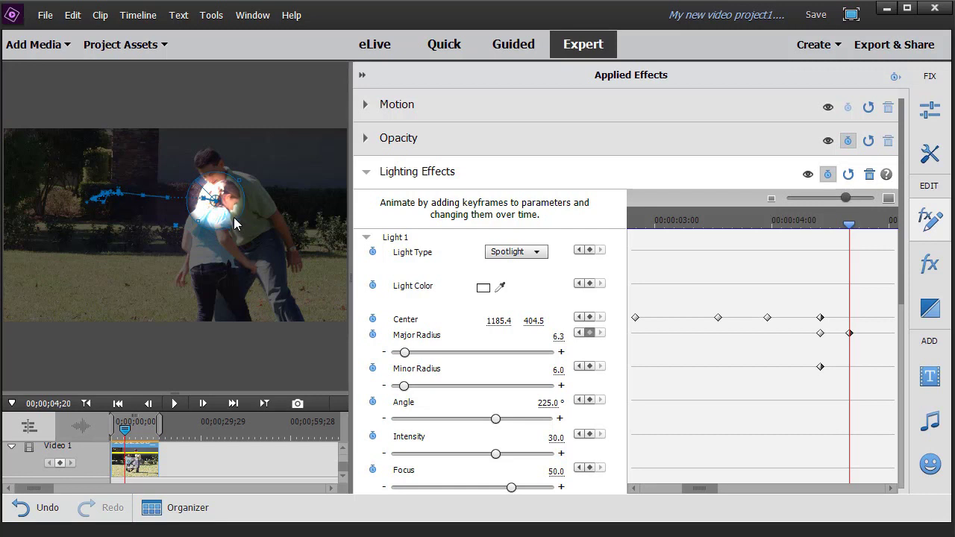
{"action": "left_click_drag", "start_coordinate": [238, 220], "coordinate": [234, 184]}
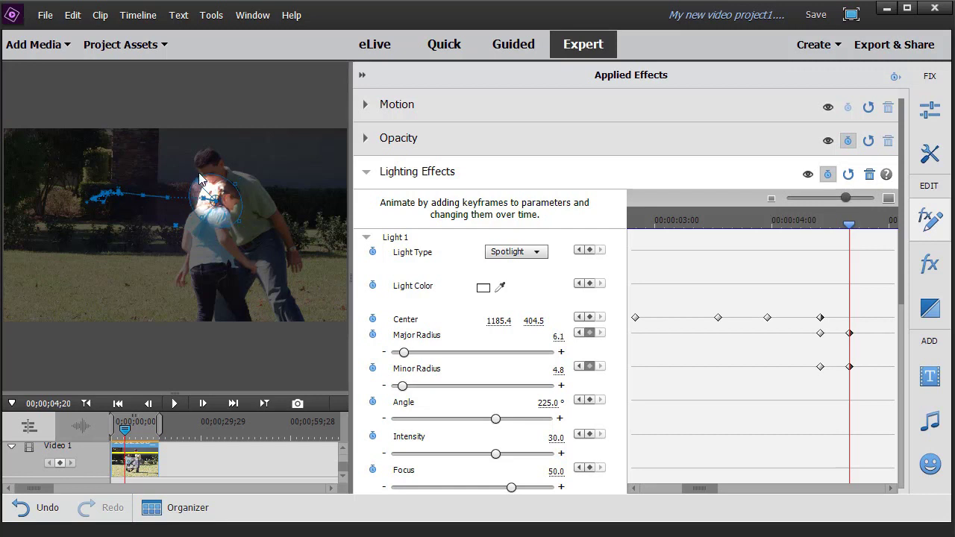
{"action": "left_click_drag", "start_coordinate": [203, 185], "coordinate": [230, 198]}
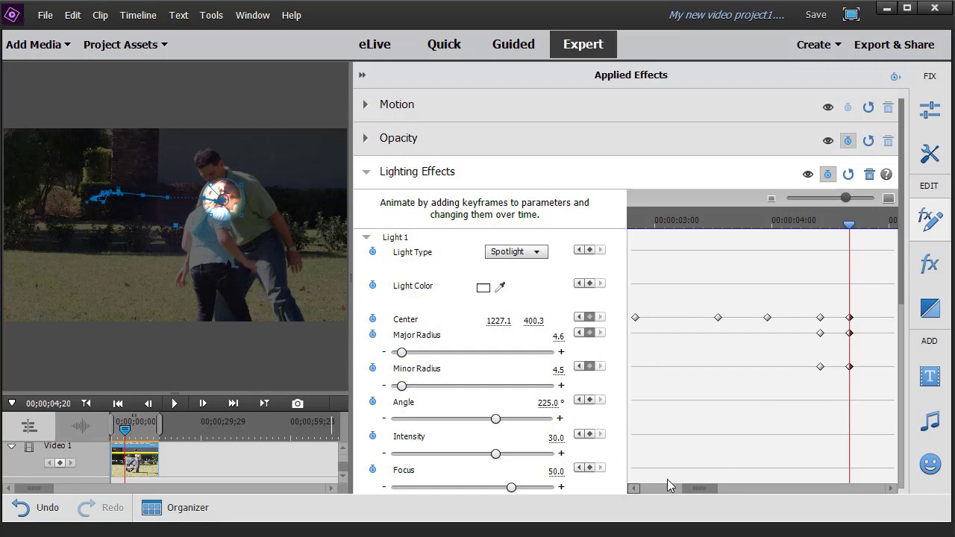
{"action": "mouse_move", "coordinate": [711, 490]}
{"action": "left_mouse_down"}
{"action": "mouse_move", "coordinate": [739, 490]}
{"action": "mouse_move", "coordinate": [718, 490]}
{"action": "left_mouse_up"}
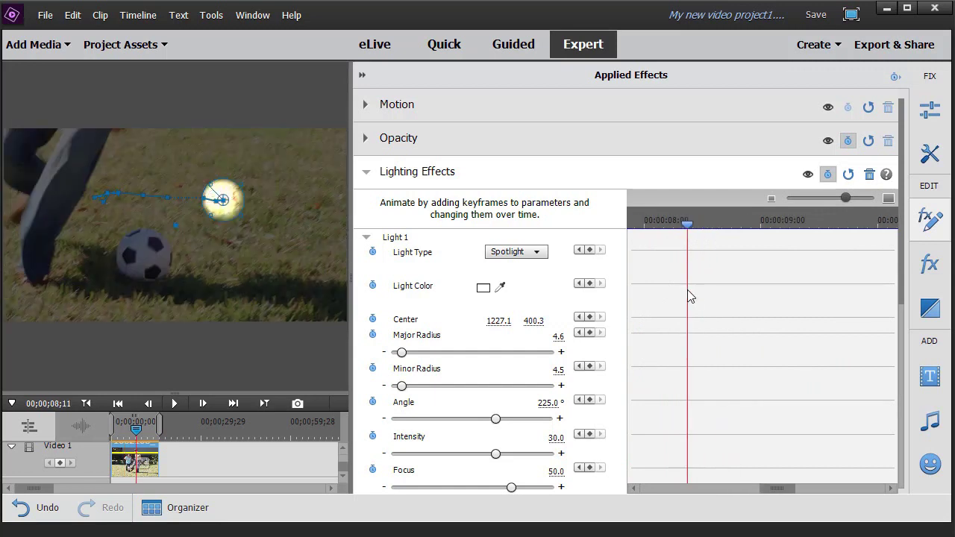
At 6;22, move the spotlight up onto the girl's head
{"action": "left_click_drag", "start_coordinate": [778, 491], "coordinate": [753, 507]}
{"action": "left_click", "coordinate": [669, 222]}
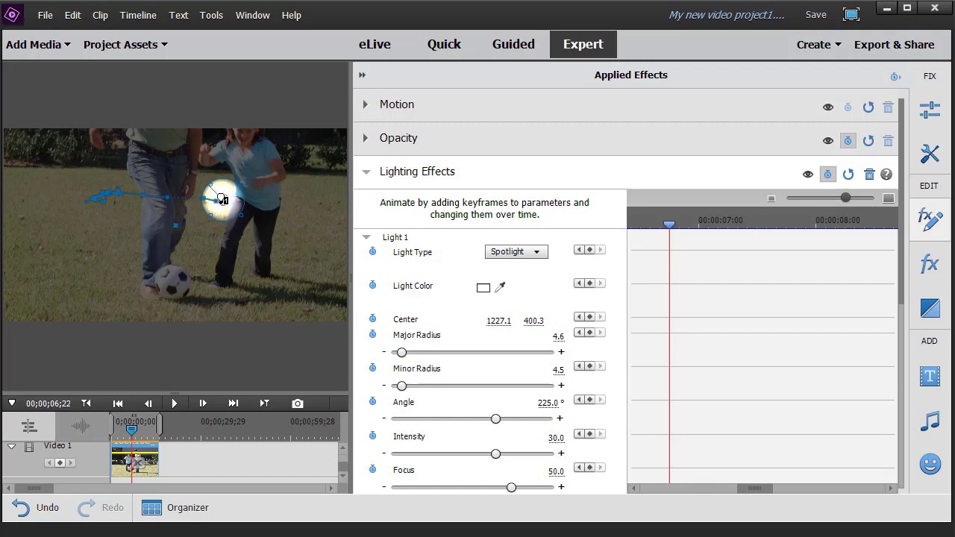
{"action": "left_click_drag", "start_coordinate": [220, 197], "coordinate": [239, 138]}
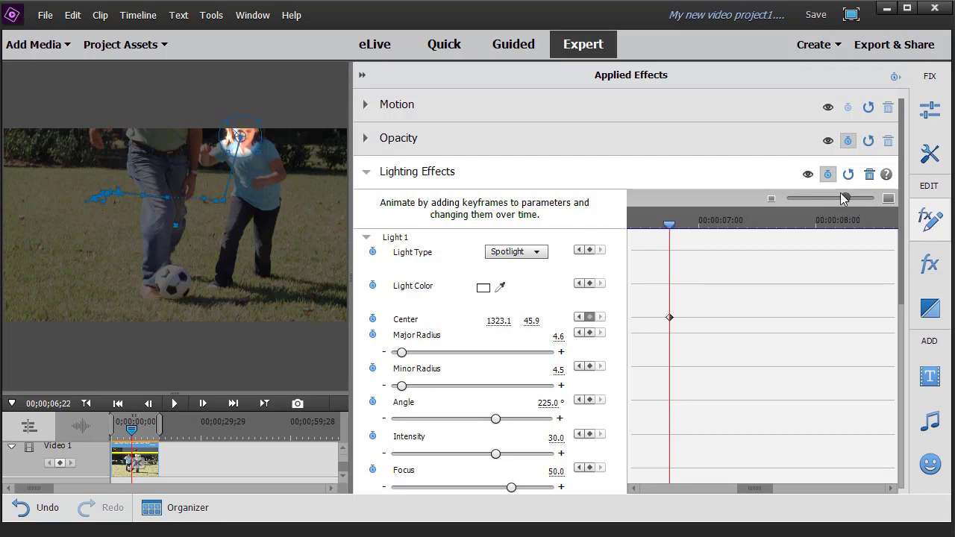
At 6;23, drop both Major and Minor Radius to 0.0 to switch the spotlight off
{"action": "left_click_drag", "start_coordinate": [845, 198], "coordinate": [870, 204]}
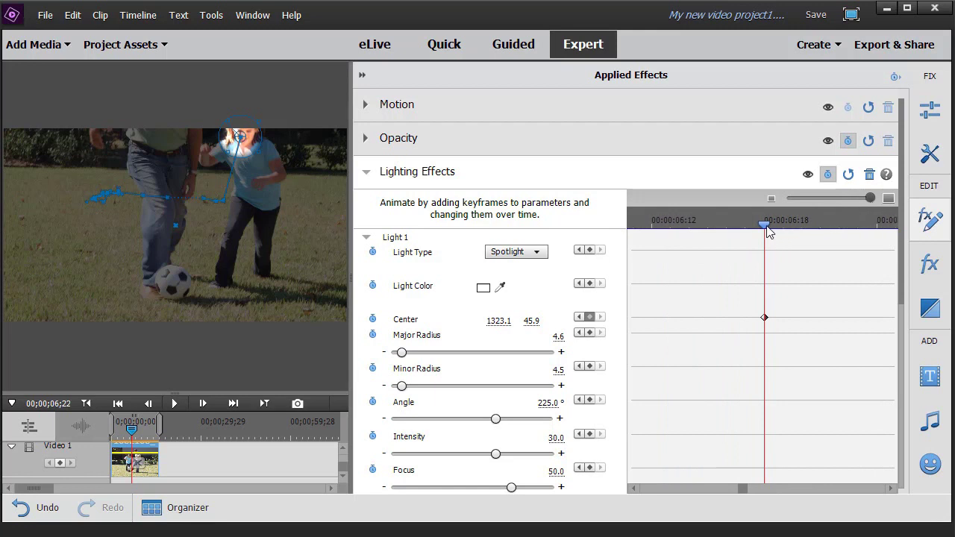
{"action": "left_click", "coordinate": [783, 227]}
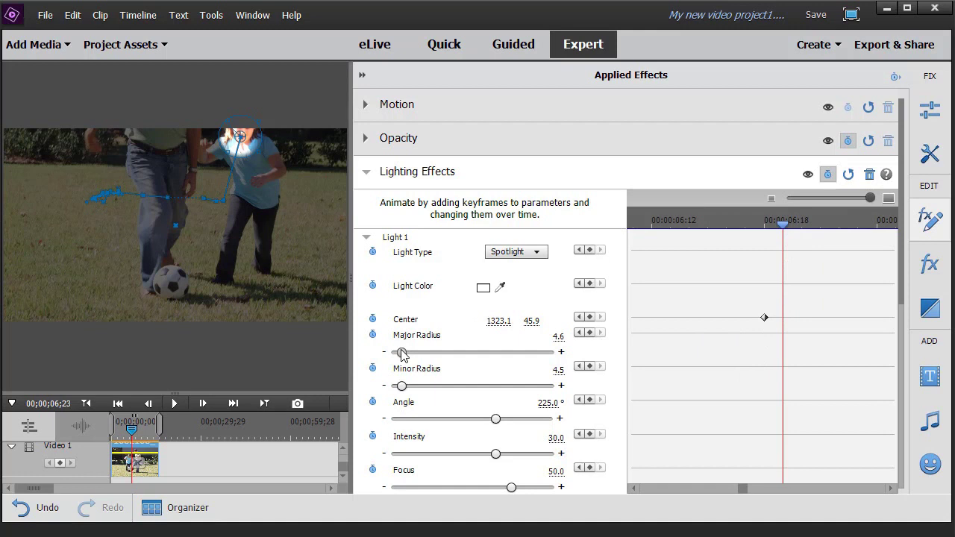
{"action": "left_click_drag", "start_coordinate": [401, 352], "coordinate": [368, 357]}
{"action": "left_click_drag", "start_coordinate": [401, 386], "coordinate": [395, 399]}
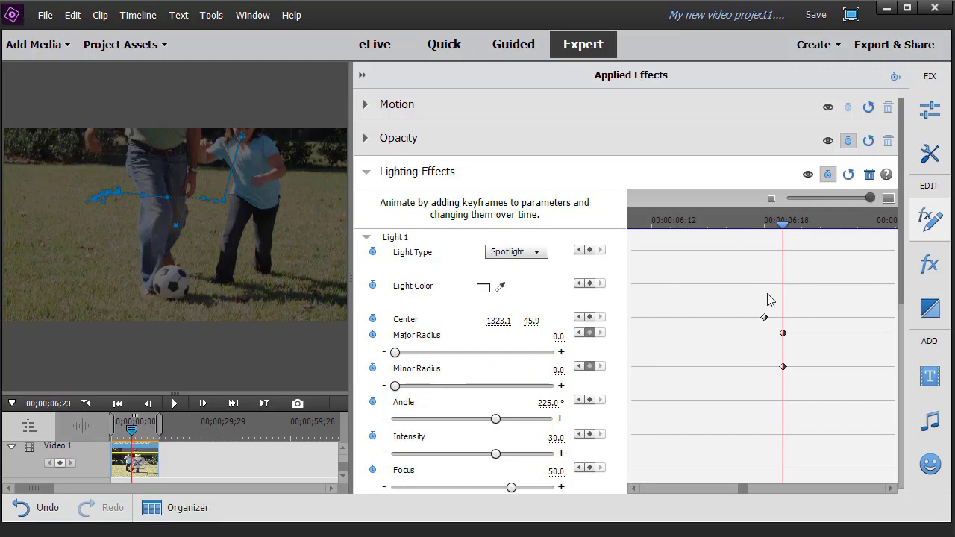
{"action": "mouse_move", "coordinate": [779, 231]}
{"action": "left_mouse_down"}
{"action": "mouse_move", "coordinate": [765, 232]}
{"action": "mouse_move", "coordinate": [783, 236]}
{"action": "left_mouse_up"}
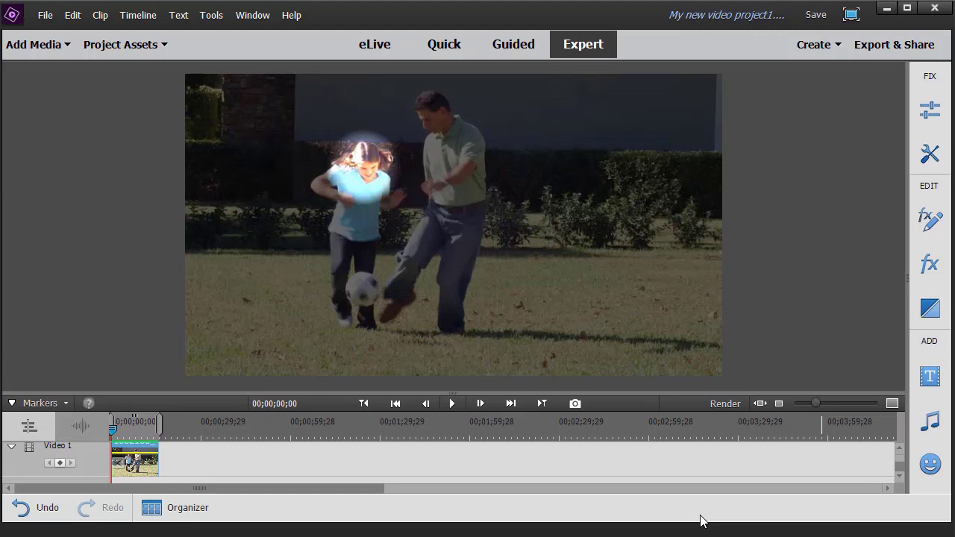
Play back the clip to review the keyframed spotlight
{"action": "left_click", "coordinate": [449, 403]}
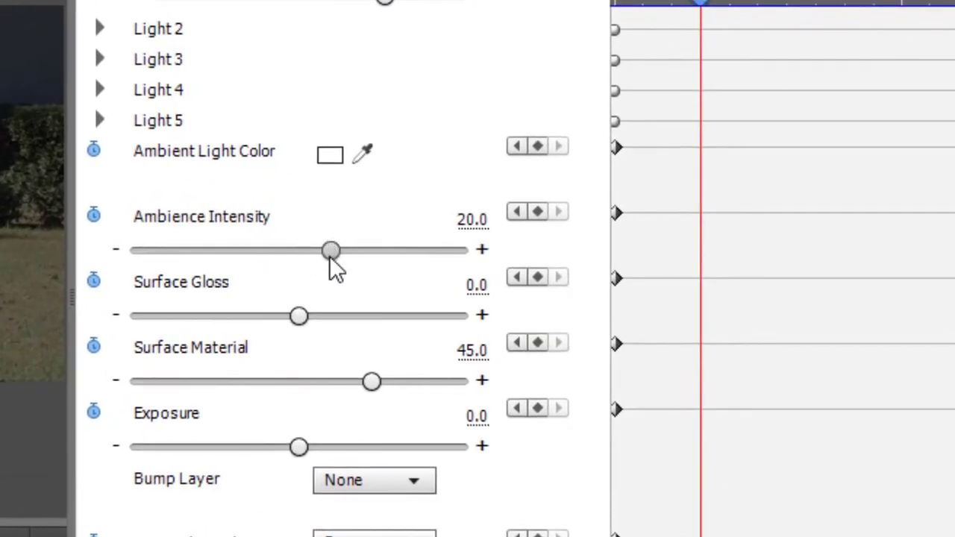
Return to the clip's start and raise Ambience Intensity from 20.0 to 46.8
{"action": "left_click_drag", "start_coordinate": [710, 8], "coordinate": [584, 54]}
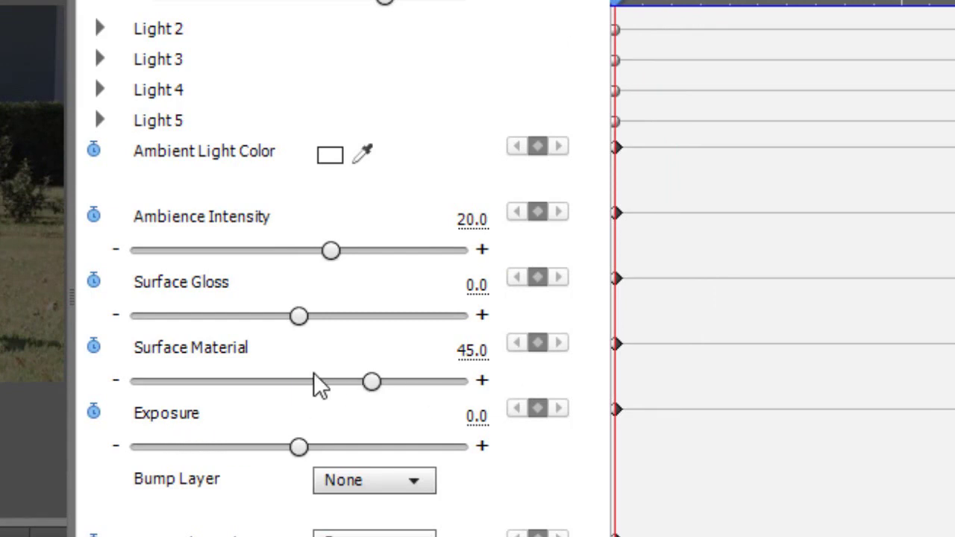
{"action": "left_click_drag", "start_coordinate": [332, 247], "coordinate": [390, 261]}
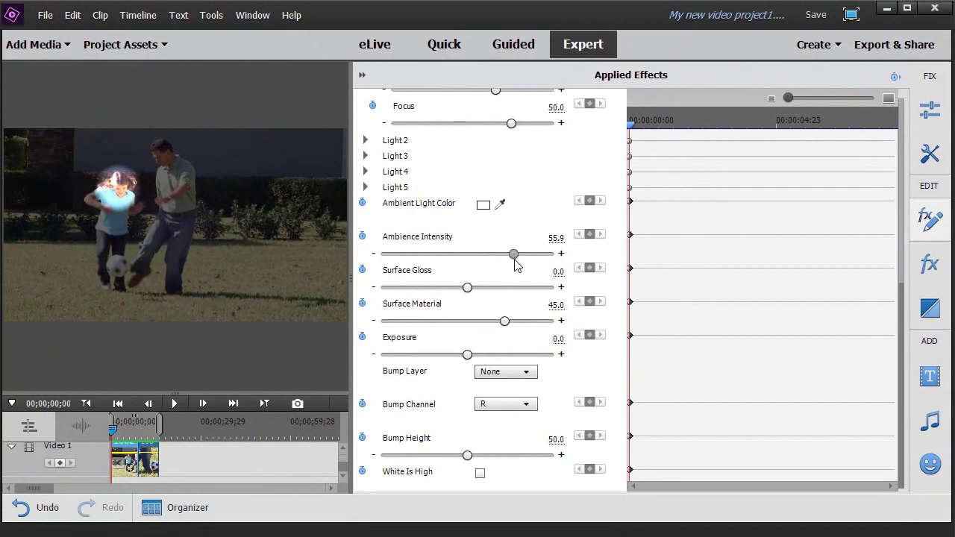
{"action": "left_click_drag", "start_coordinate": [516, 265], "coordinate": [518, 266]}
{"action": "mouse_move", "coordinate": [514, 256]}
{"action": "left_mouse_down"}
{"action": "mouse_move", "coordinate": [526, 262]}
{"action": "mouse_move", "coordinate": [507, 262]}
{"action": "left_mouse_up"}
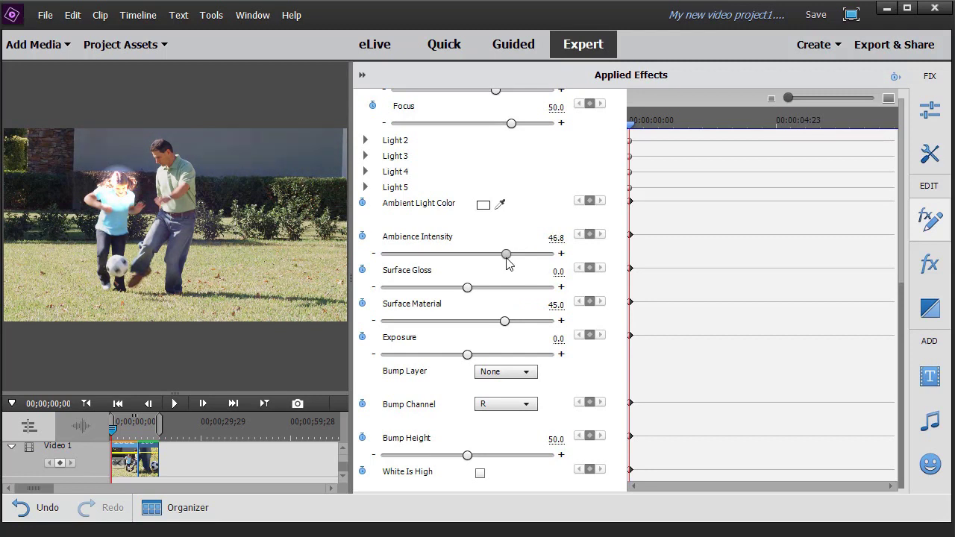